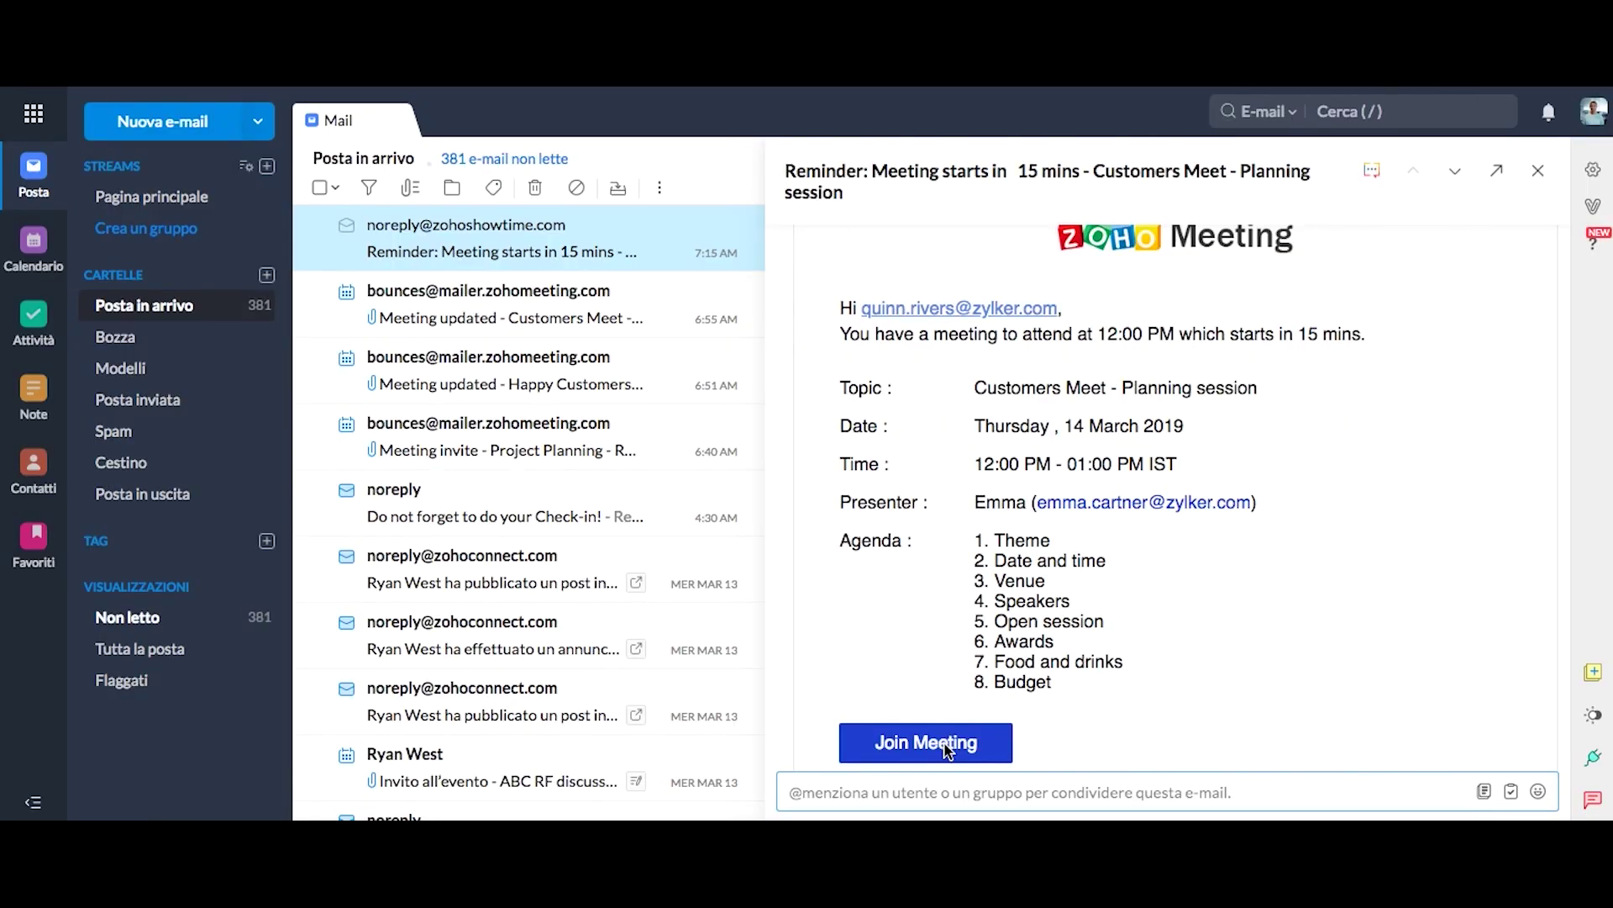
# Open the meeting join page from the reminder and join with the pre-filled name and meeting key
pyautogui.click(947, 750)
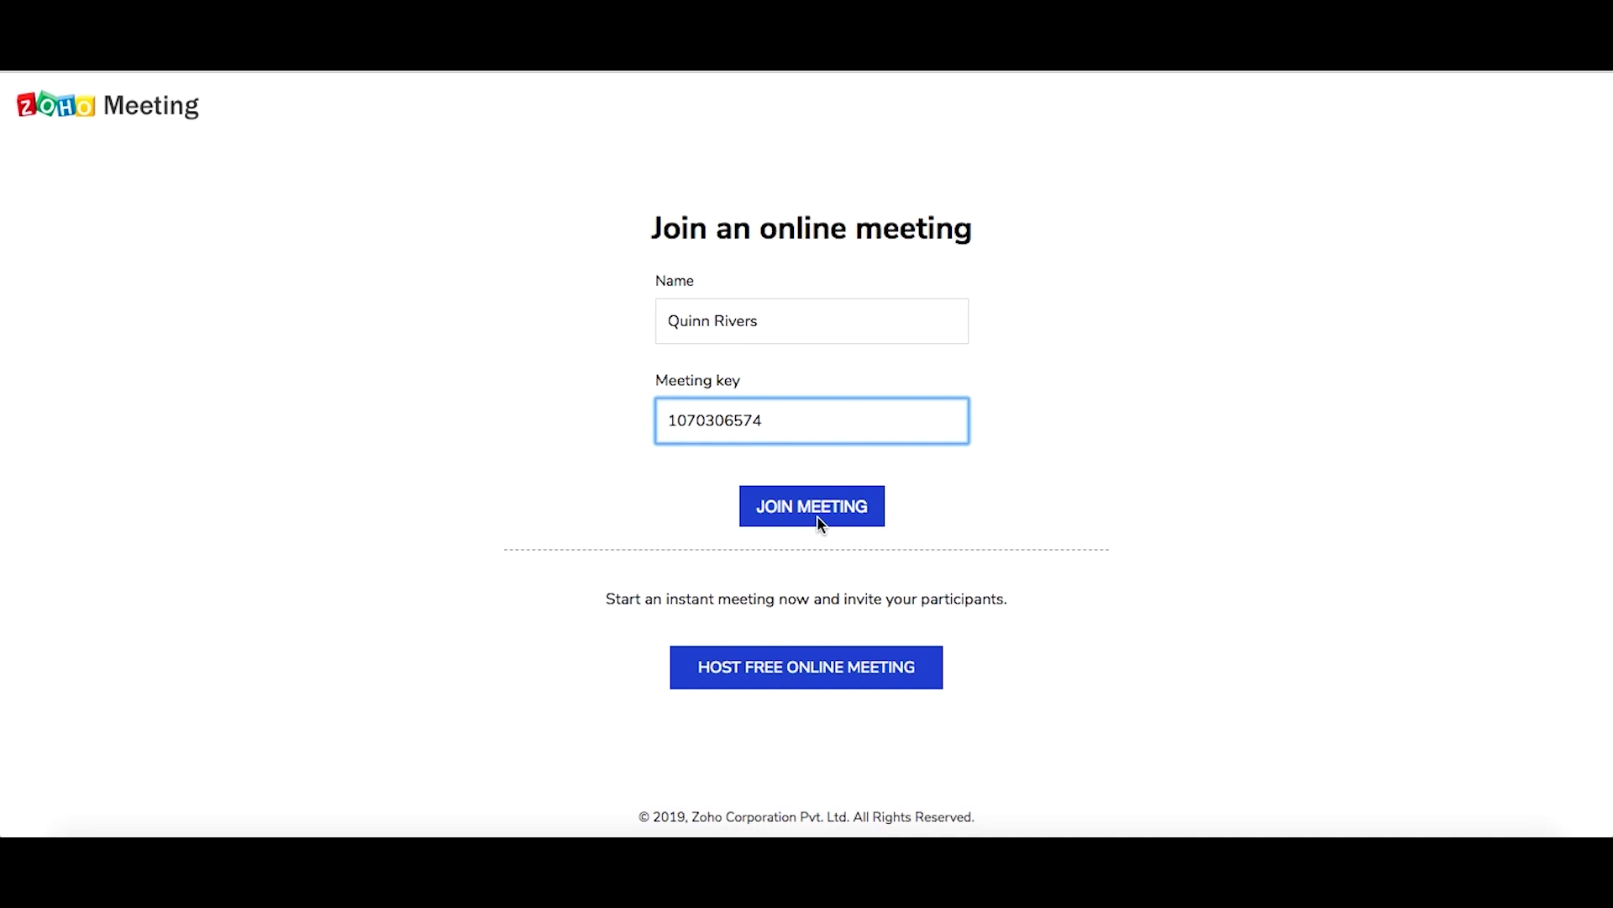
pyautogui.click(818, 514)
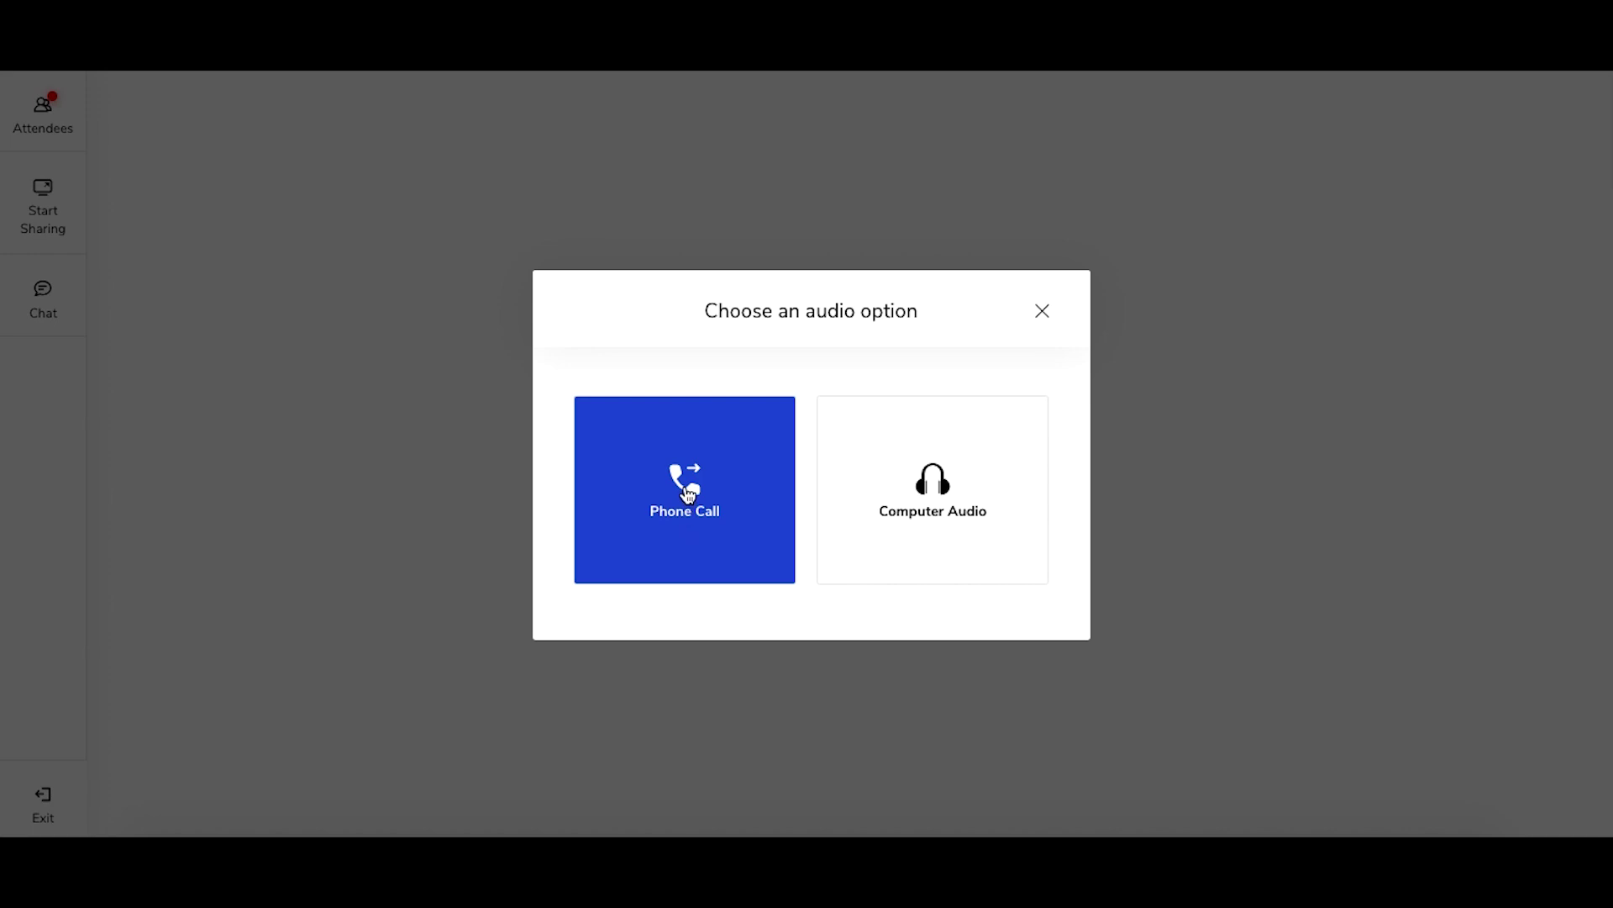
pyautogui.click(687, 496)
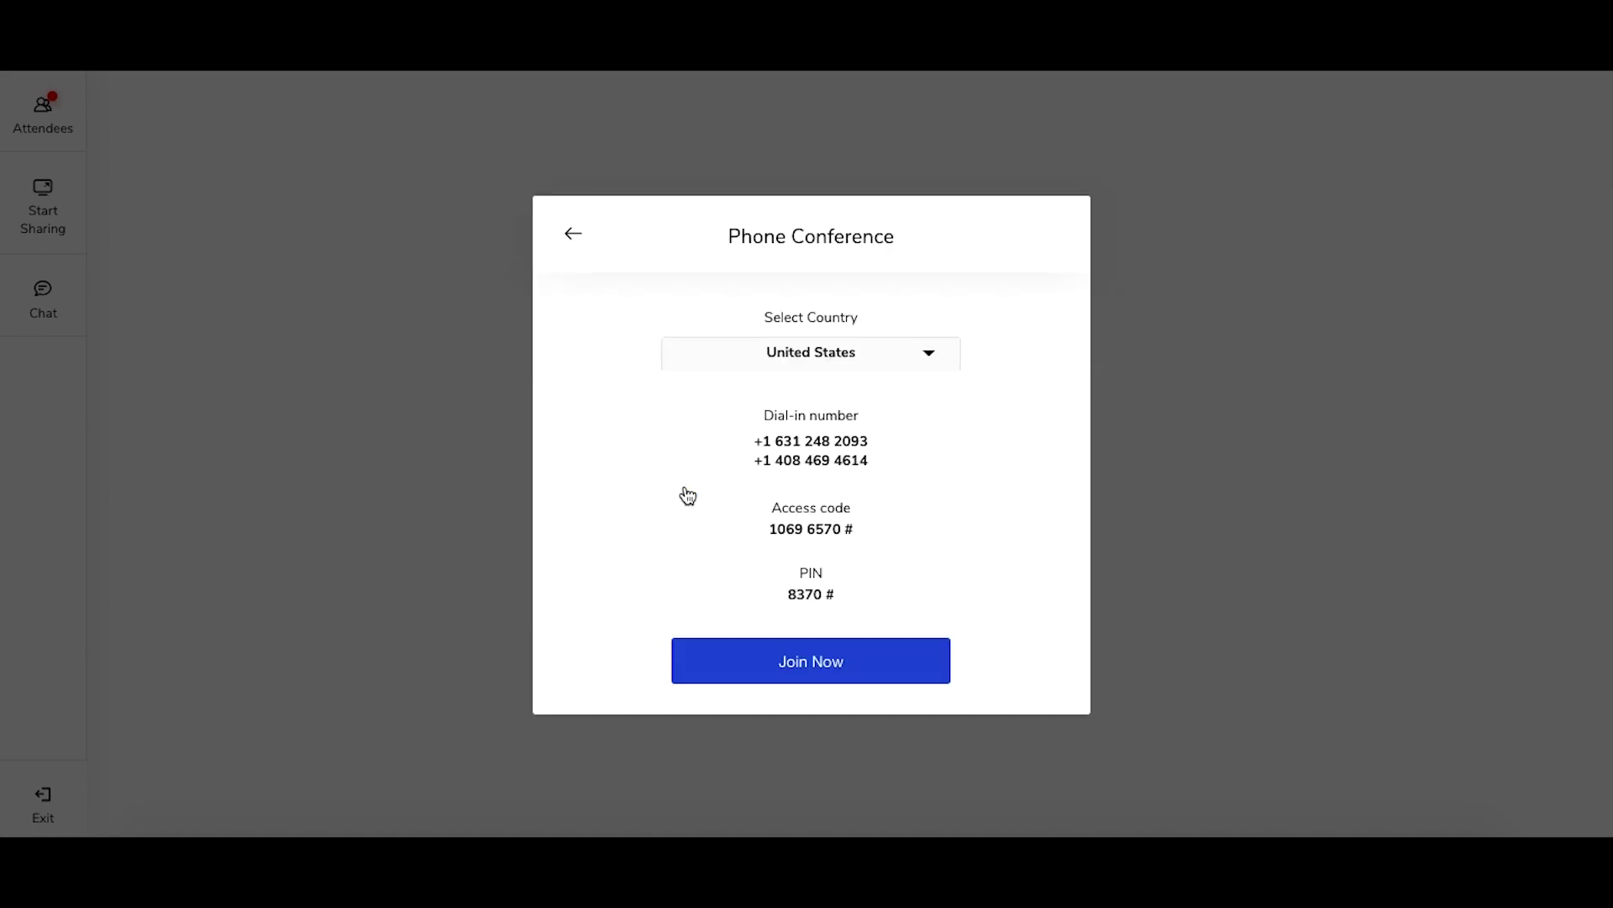
pyautogui.click(900, 363)
pyautogui.scroll(-15, 874, 486)
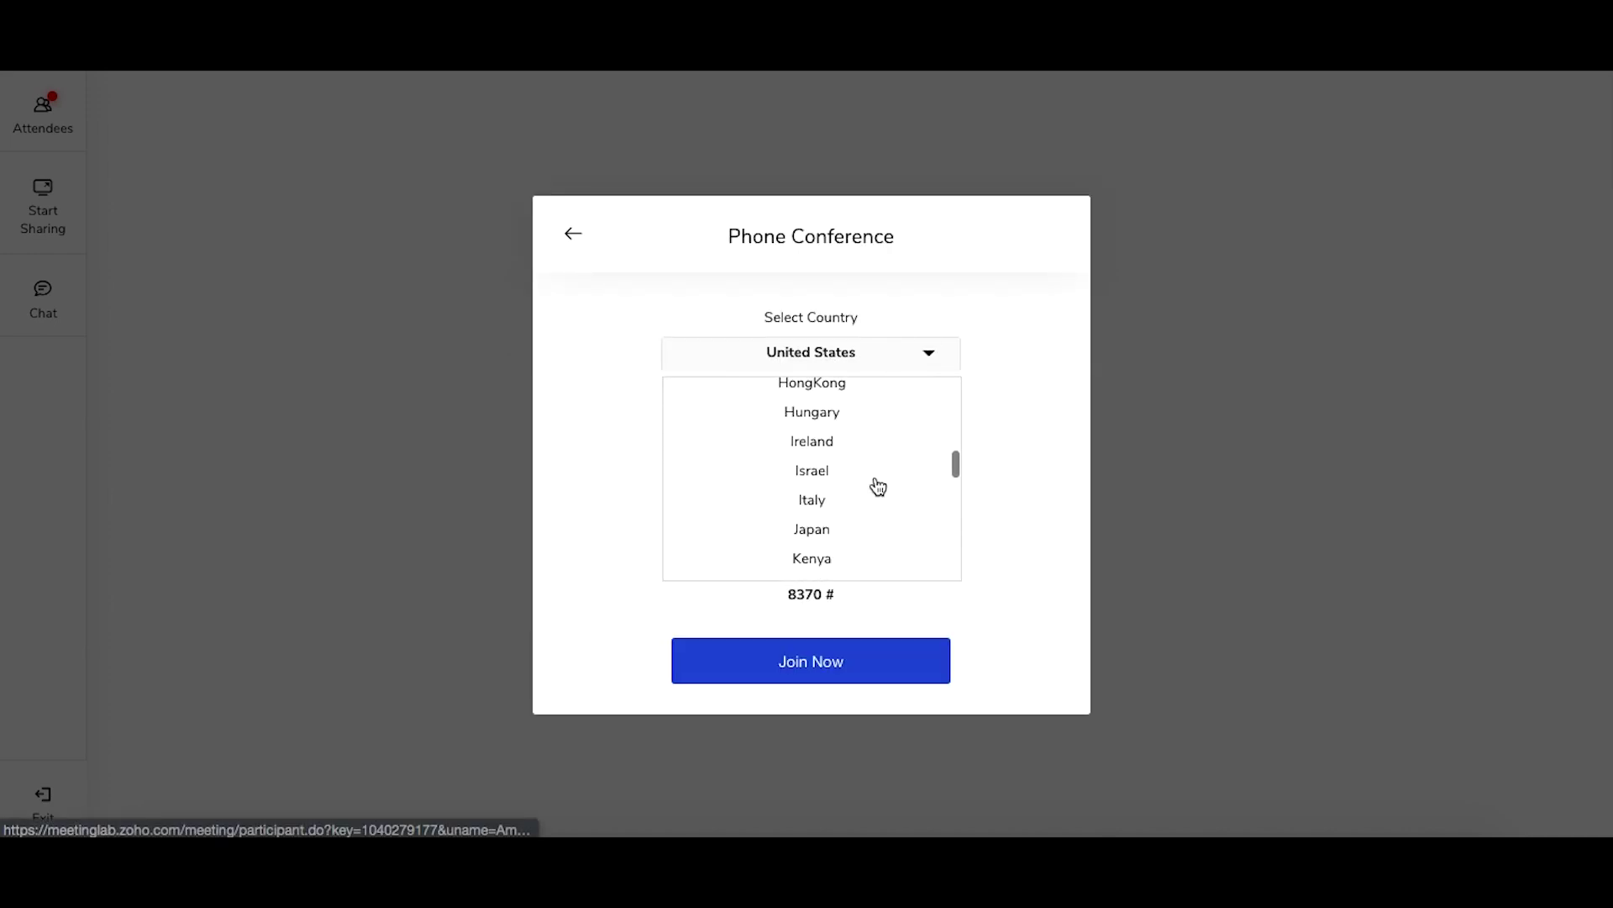
pyautogui.scroll(-3, 878, 485)
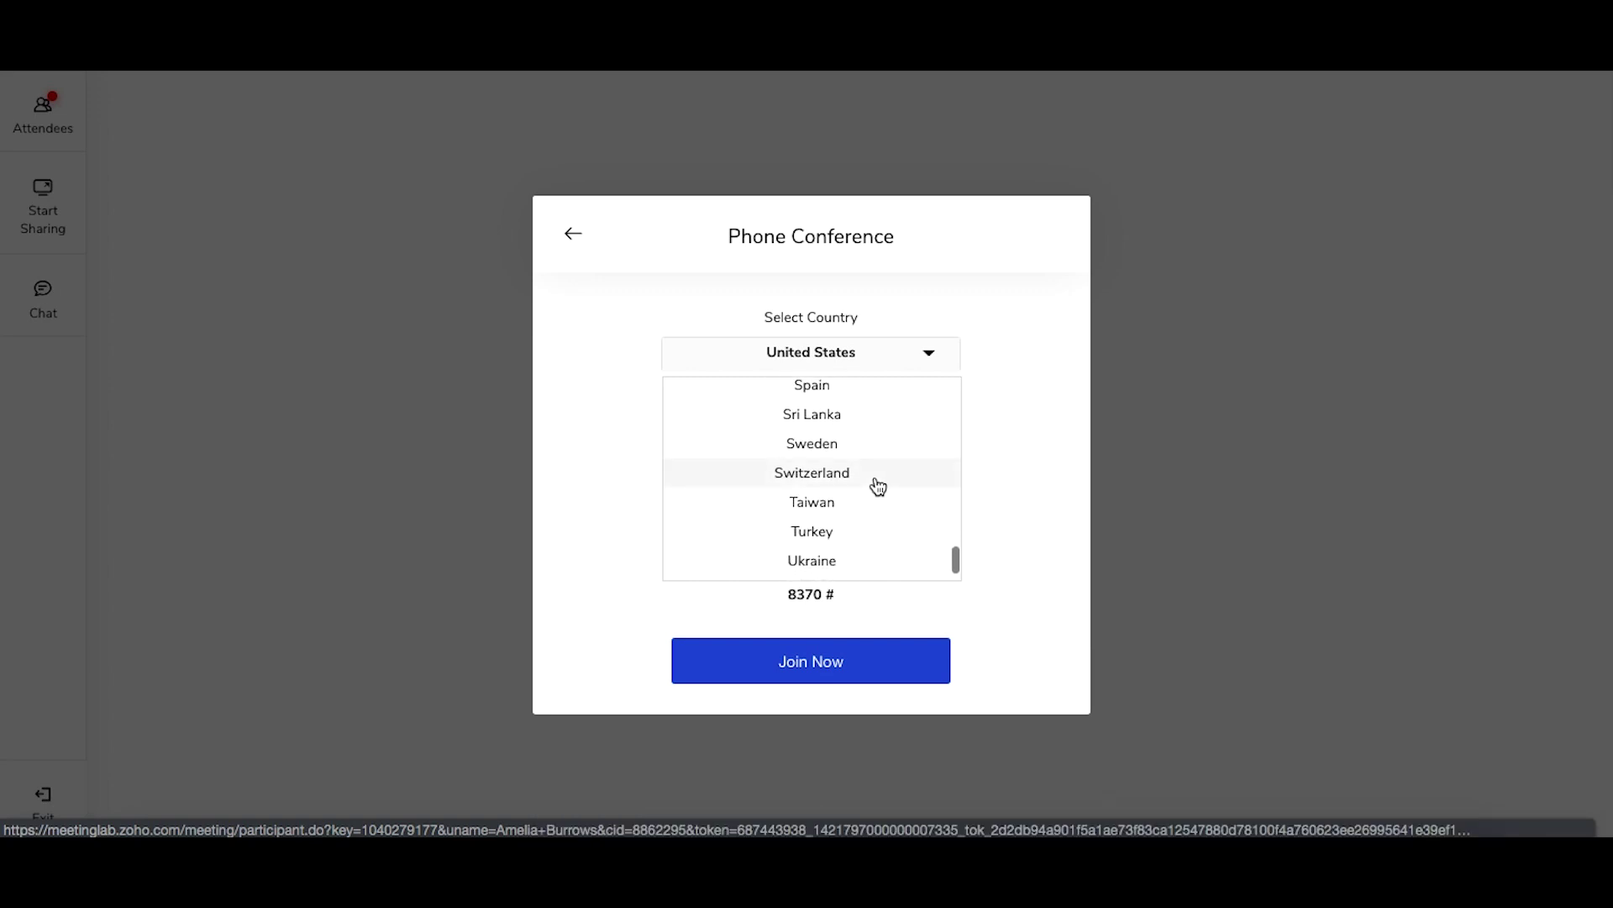
pyautogui.scroll(2, 878, 485)
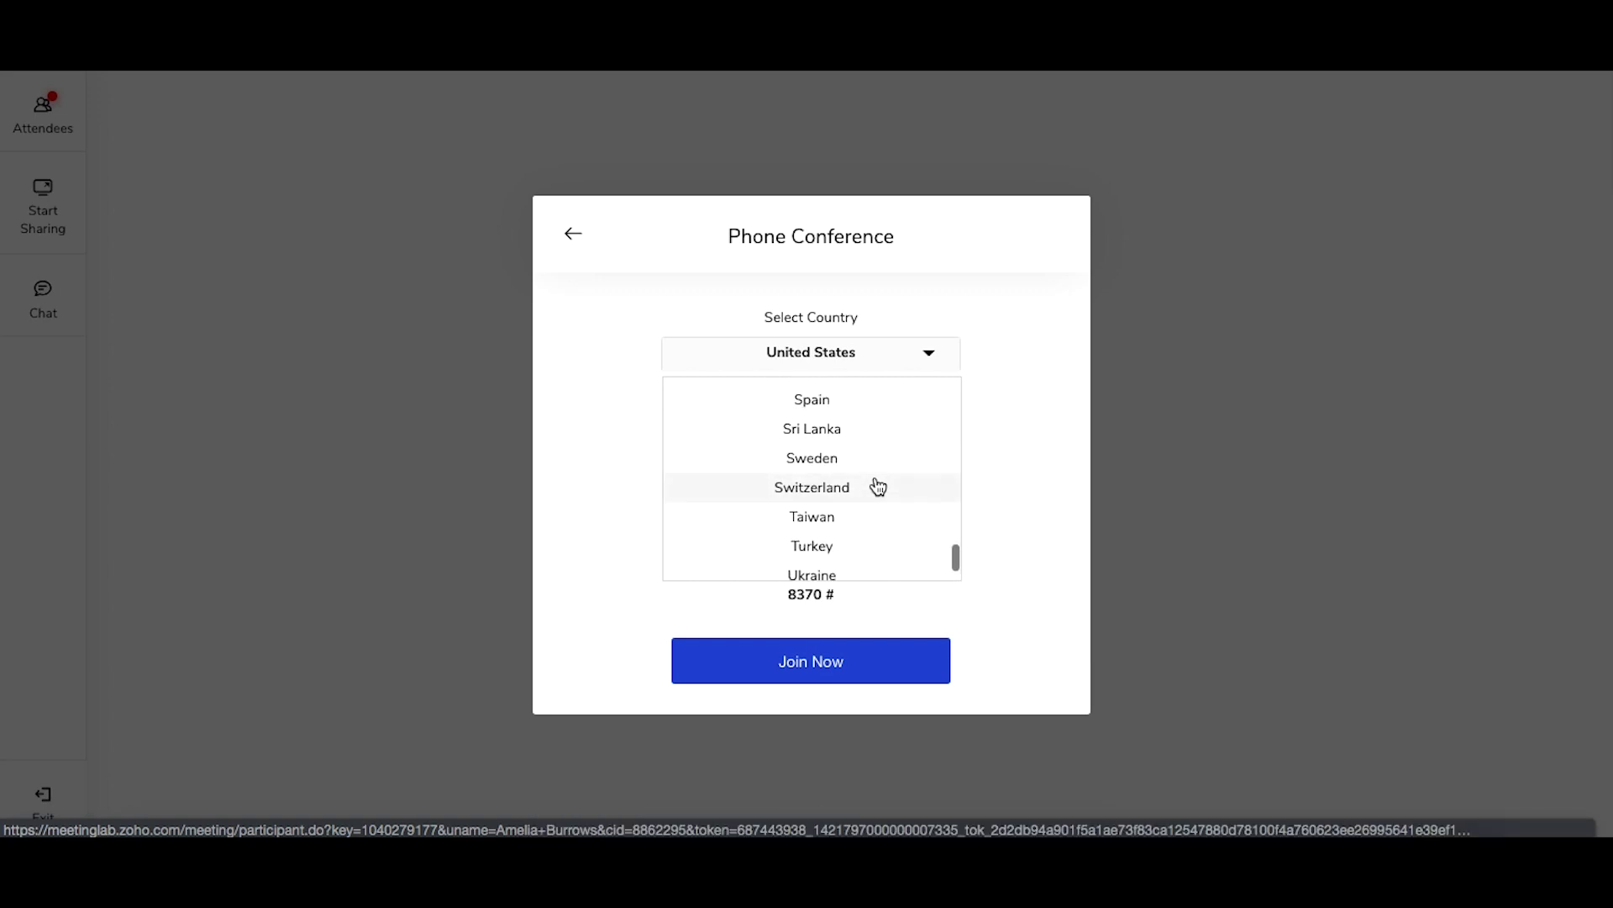
pyautogui.click(933, 357)
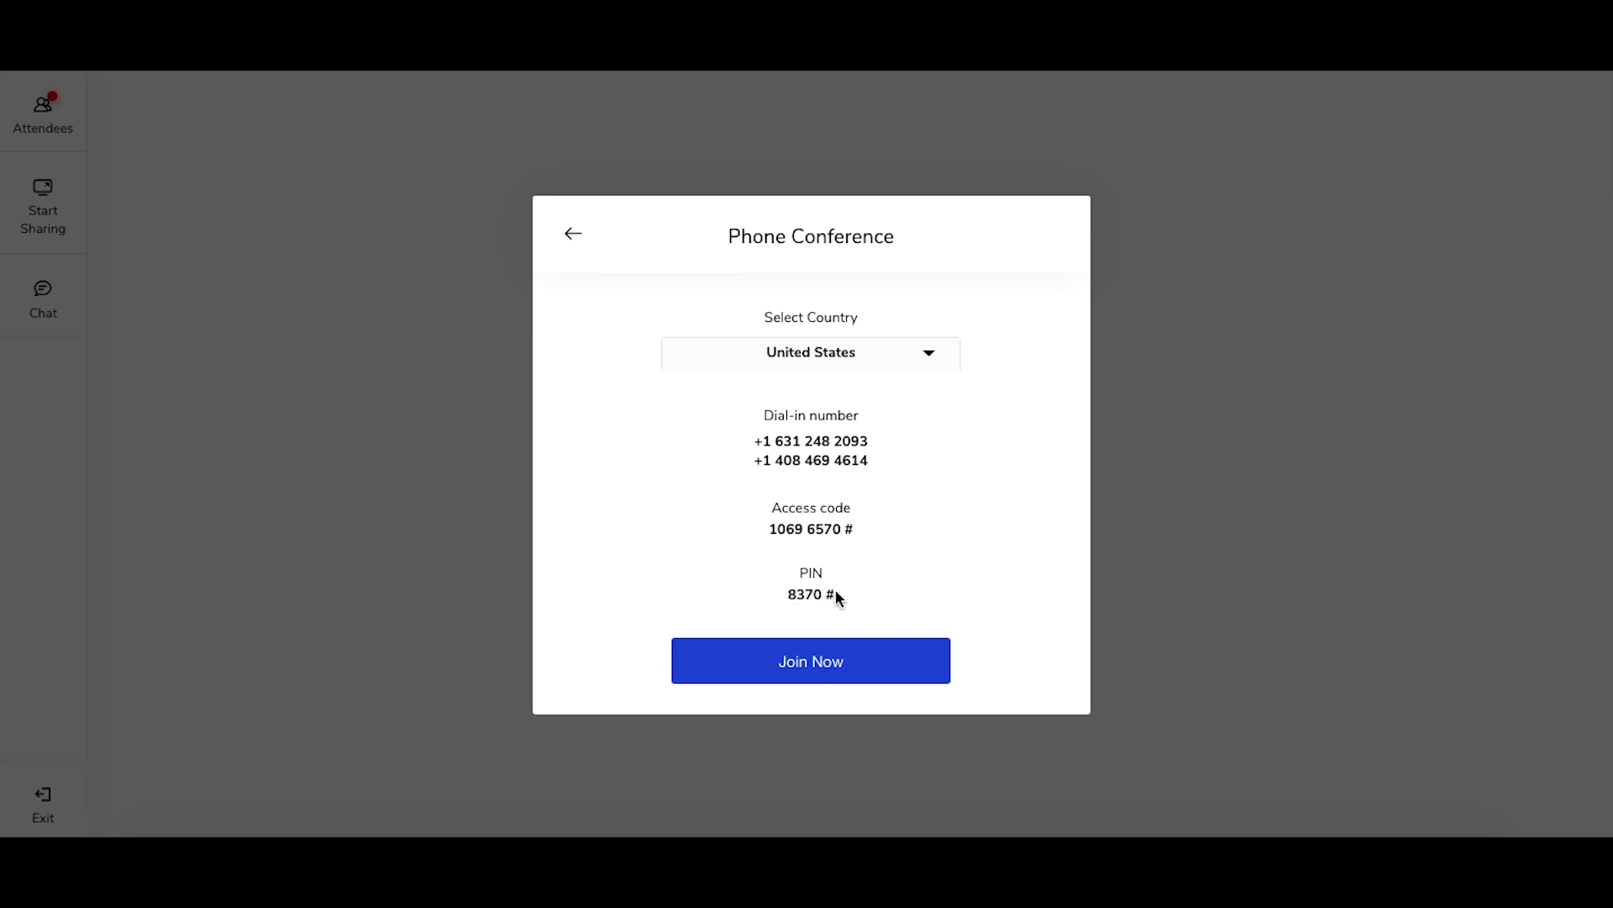
# Choose Computer Audio and allow the browser microphone and camera access
pyautogui.click(573, 234)
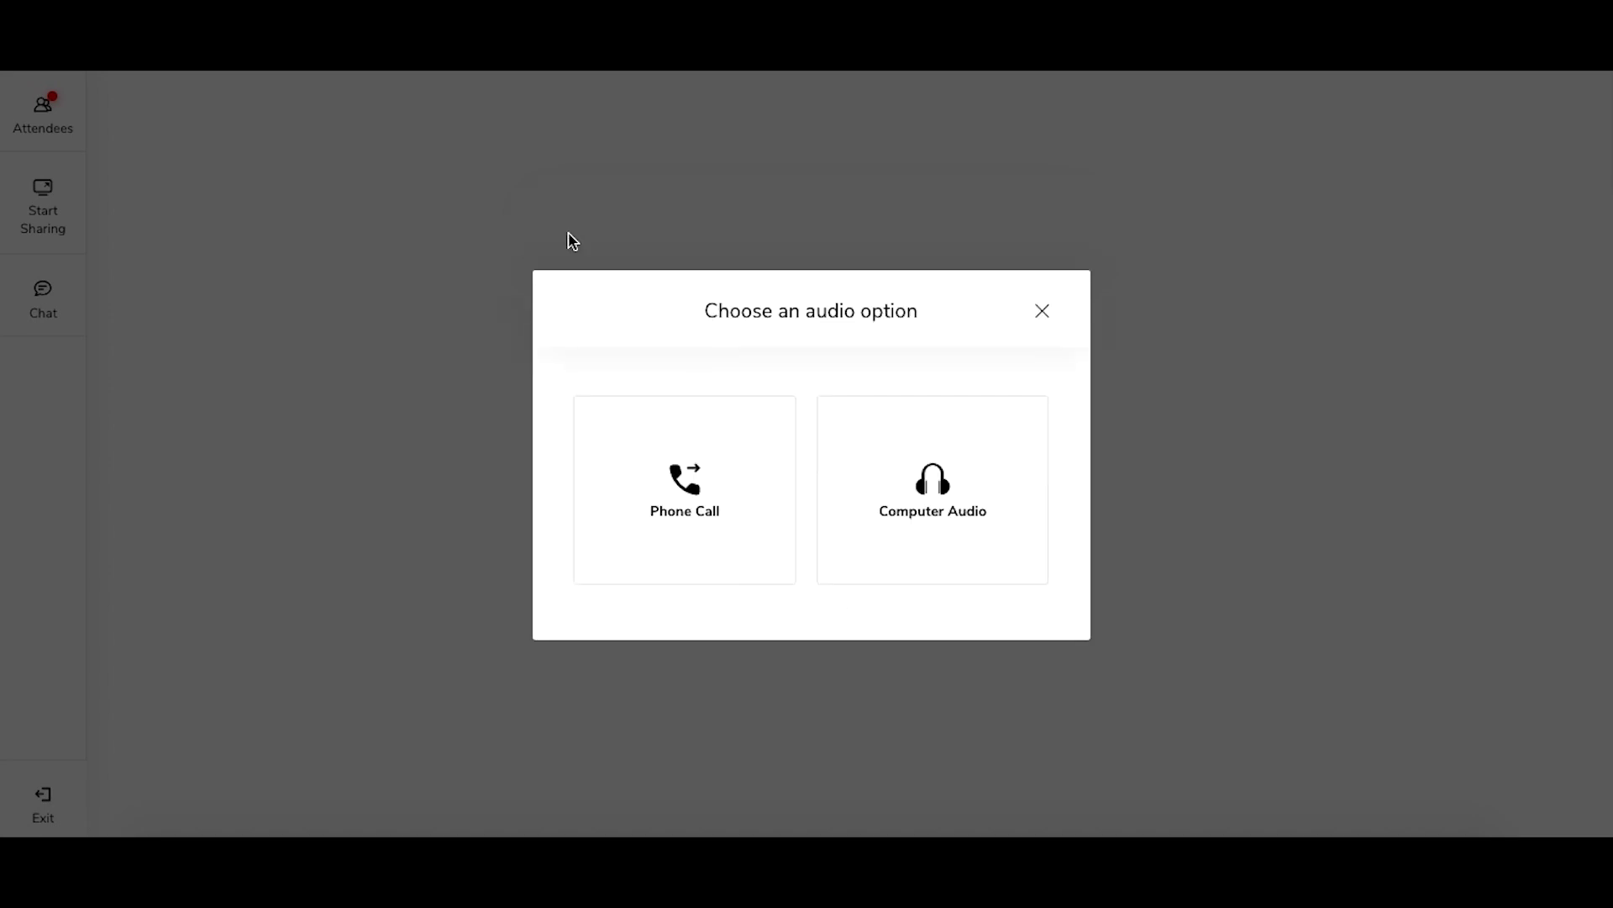
pyautogui.click(932, 526)
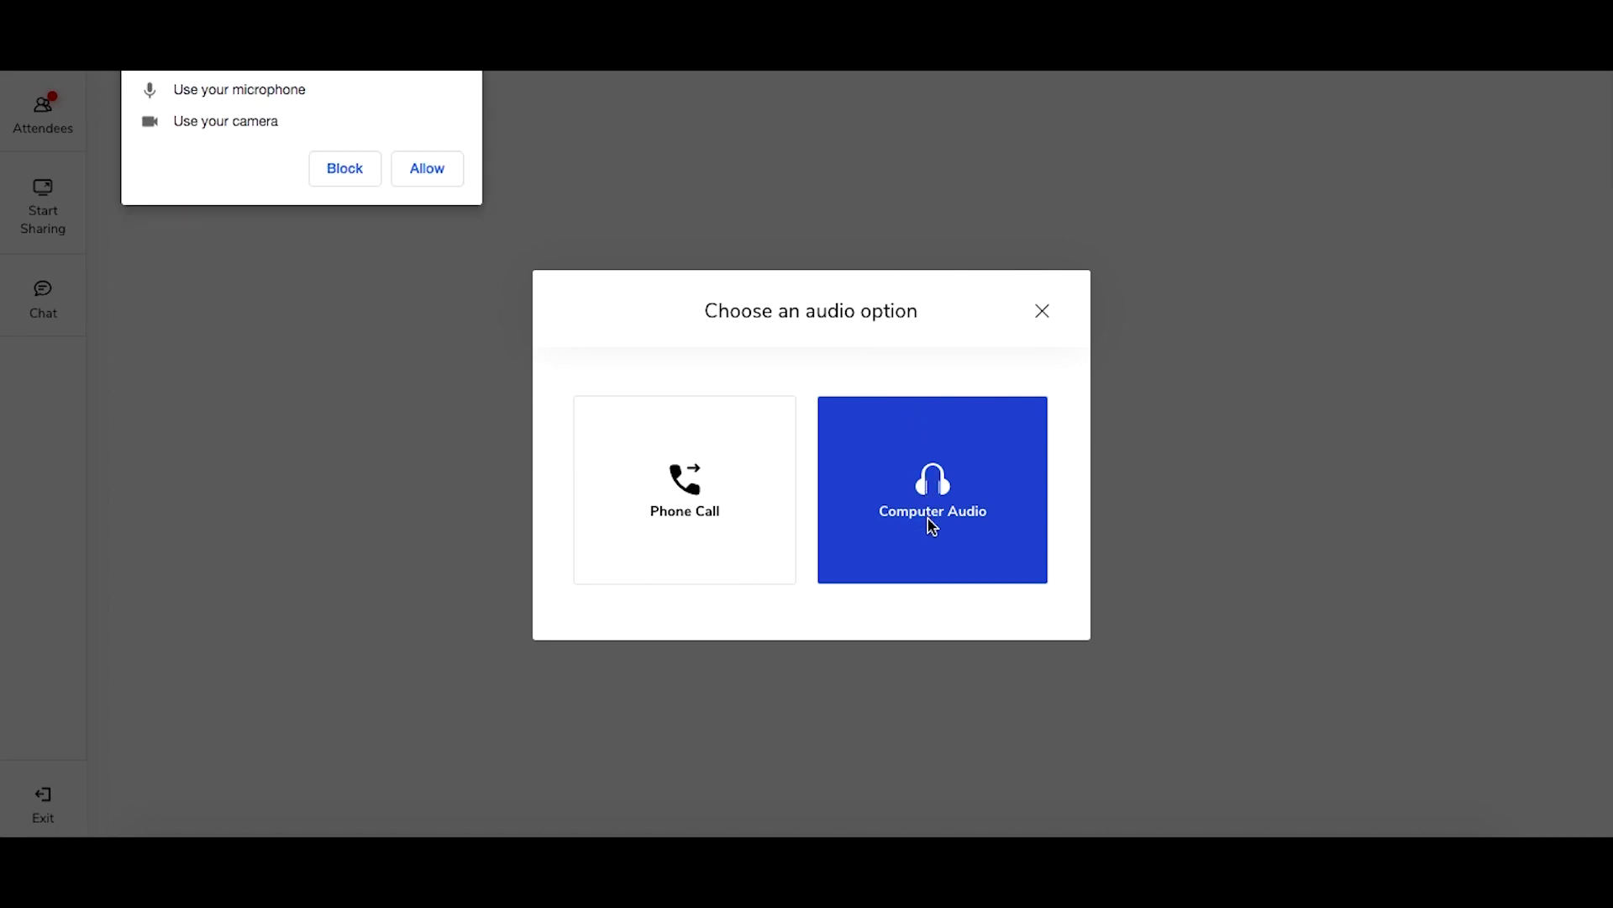
pyautogui.click(430, 173)
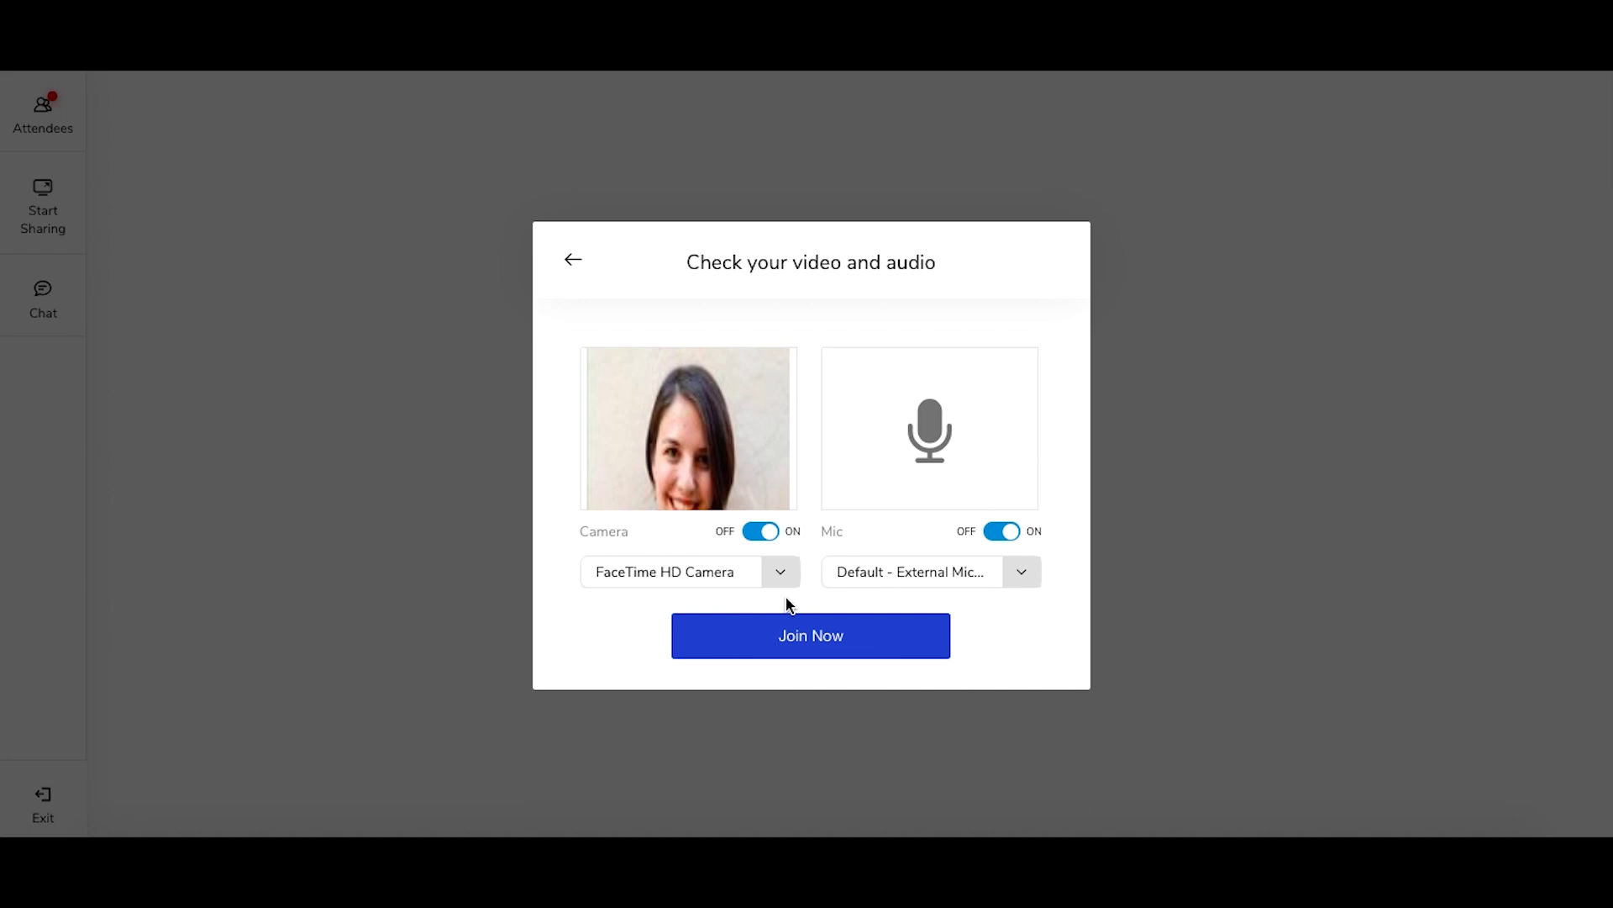
# Keep the FaceTime HD Camera and default external microphone, then enter the meeting
pyautogui.click(780, 573)
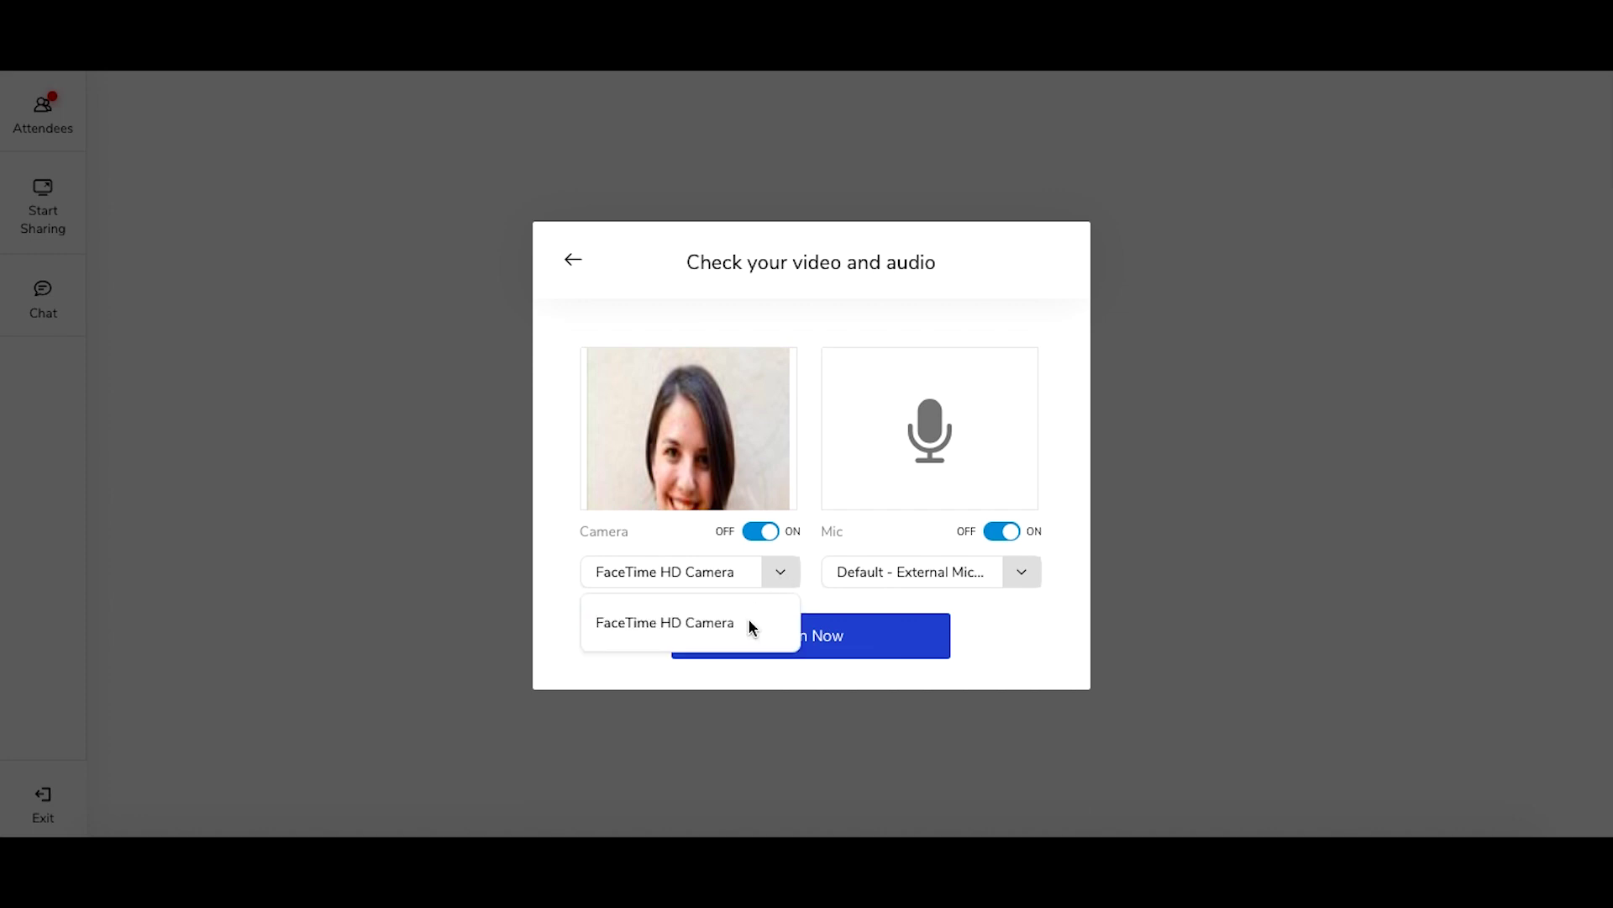
pyautogui.click(783, 572)
pyautogui.click(1023, 572)
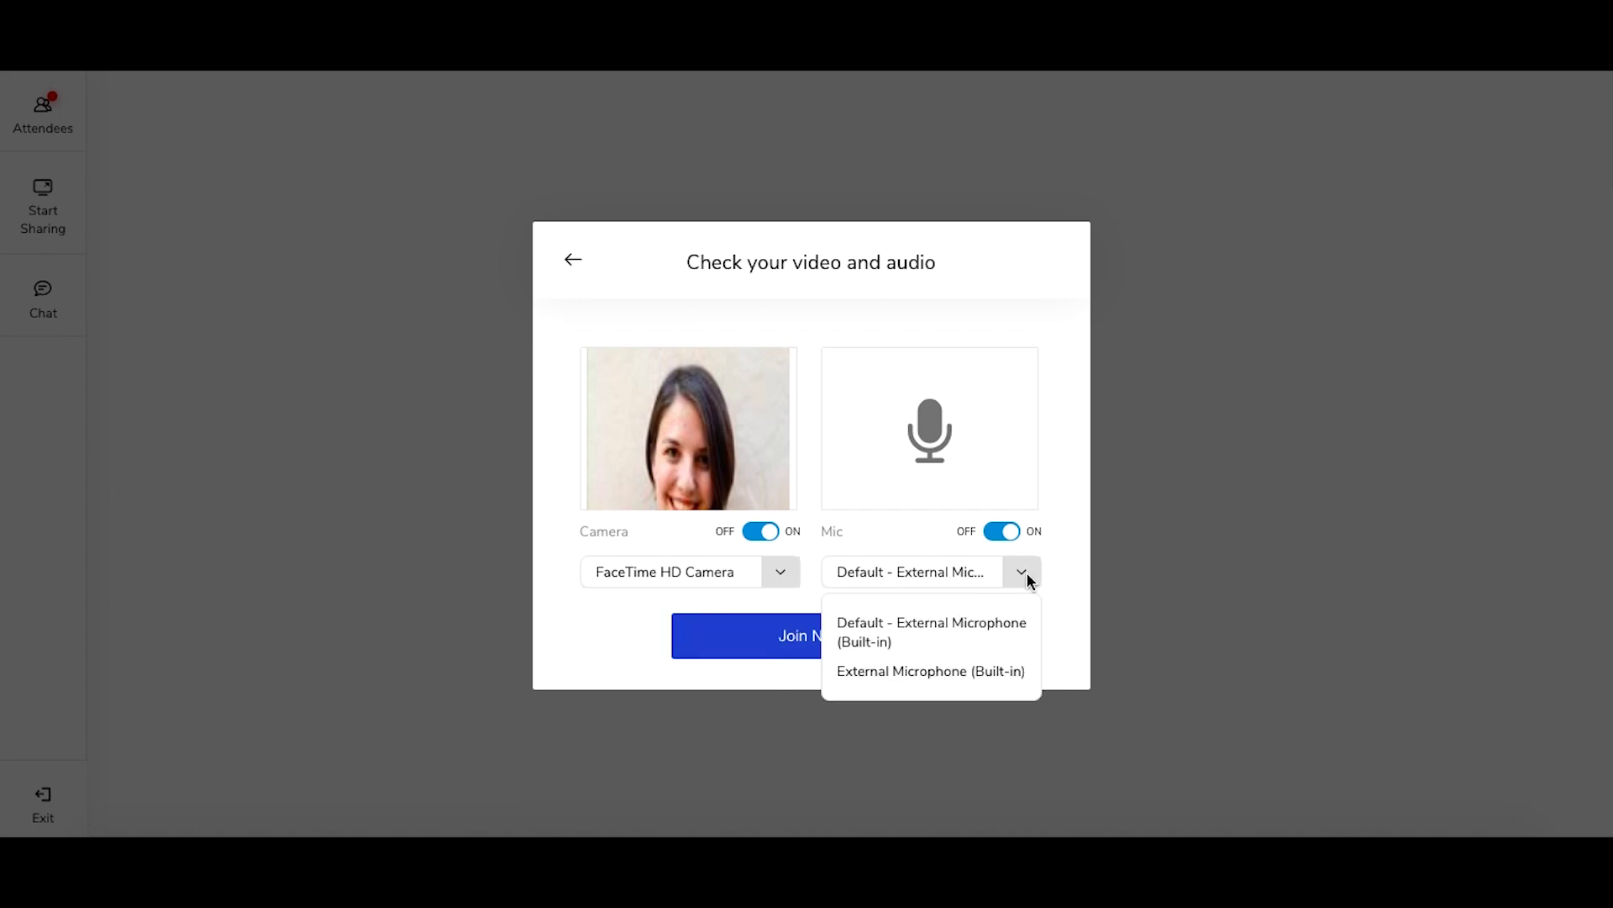
pyautogui.click(981, 642)
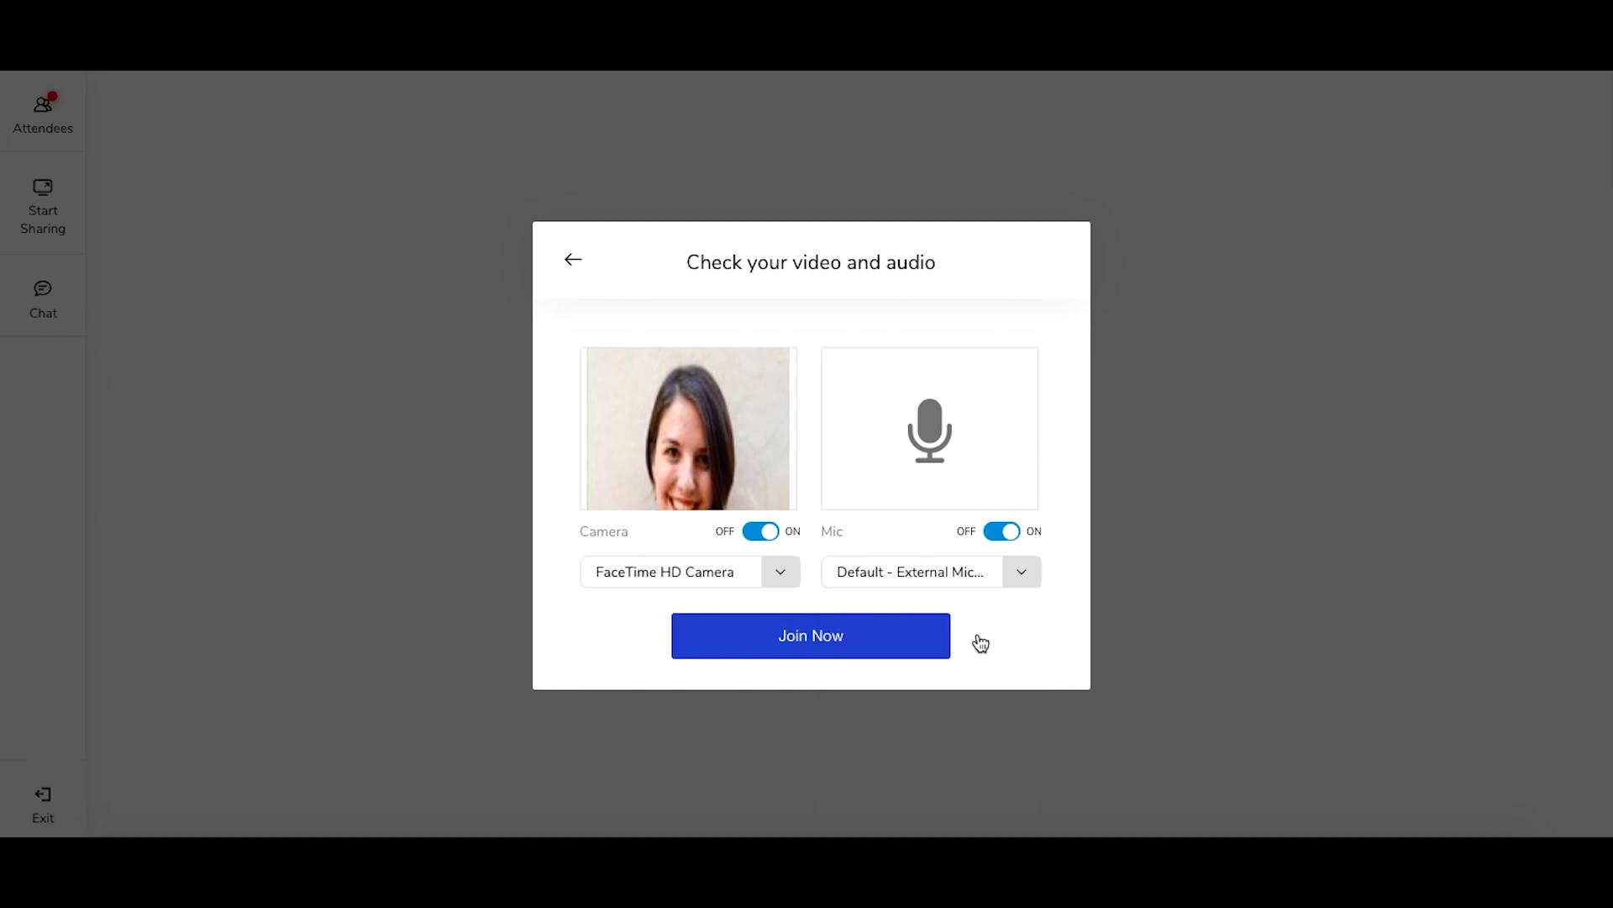
pyautogui.click(939, 637)
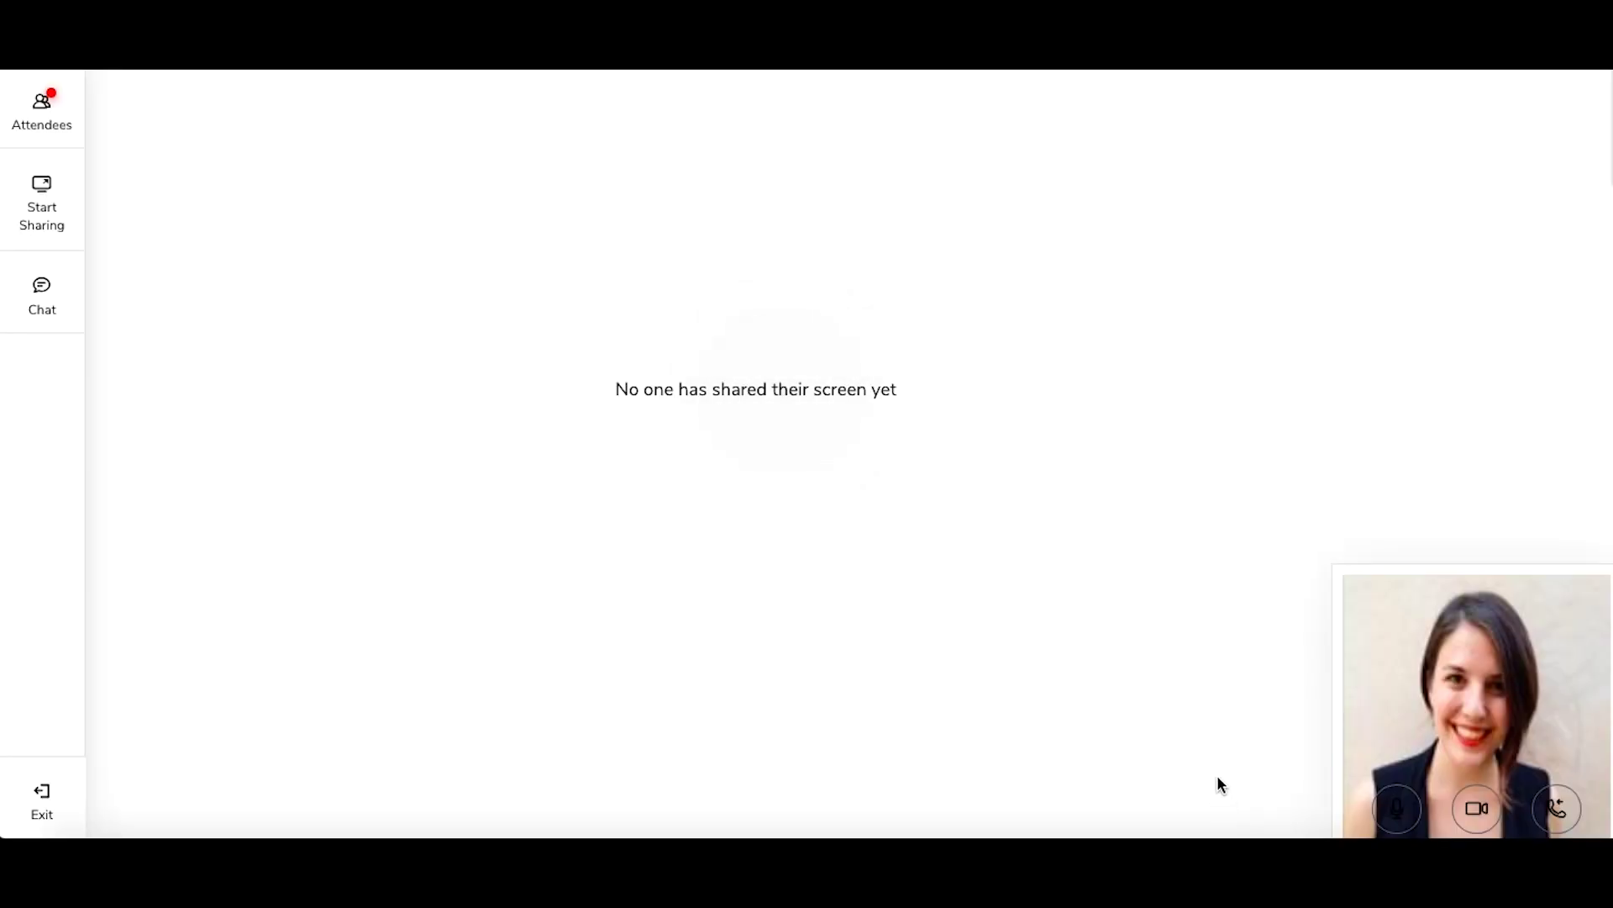
# Turn off your video, review the attendee list, then view the screen-sharing area
pyautogui.click(1476, 809)
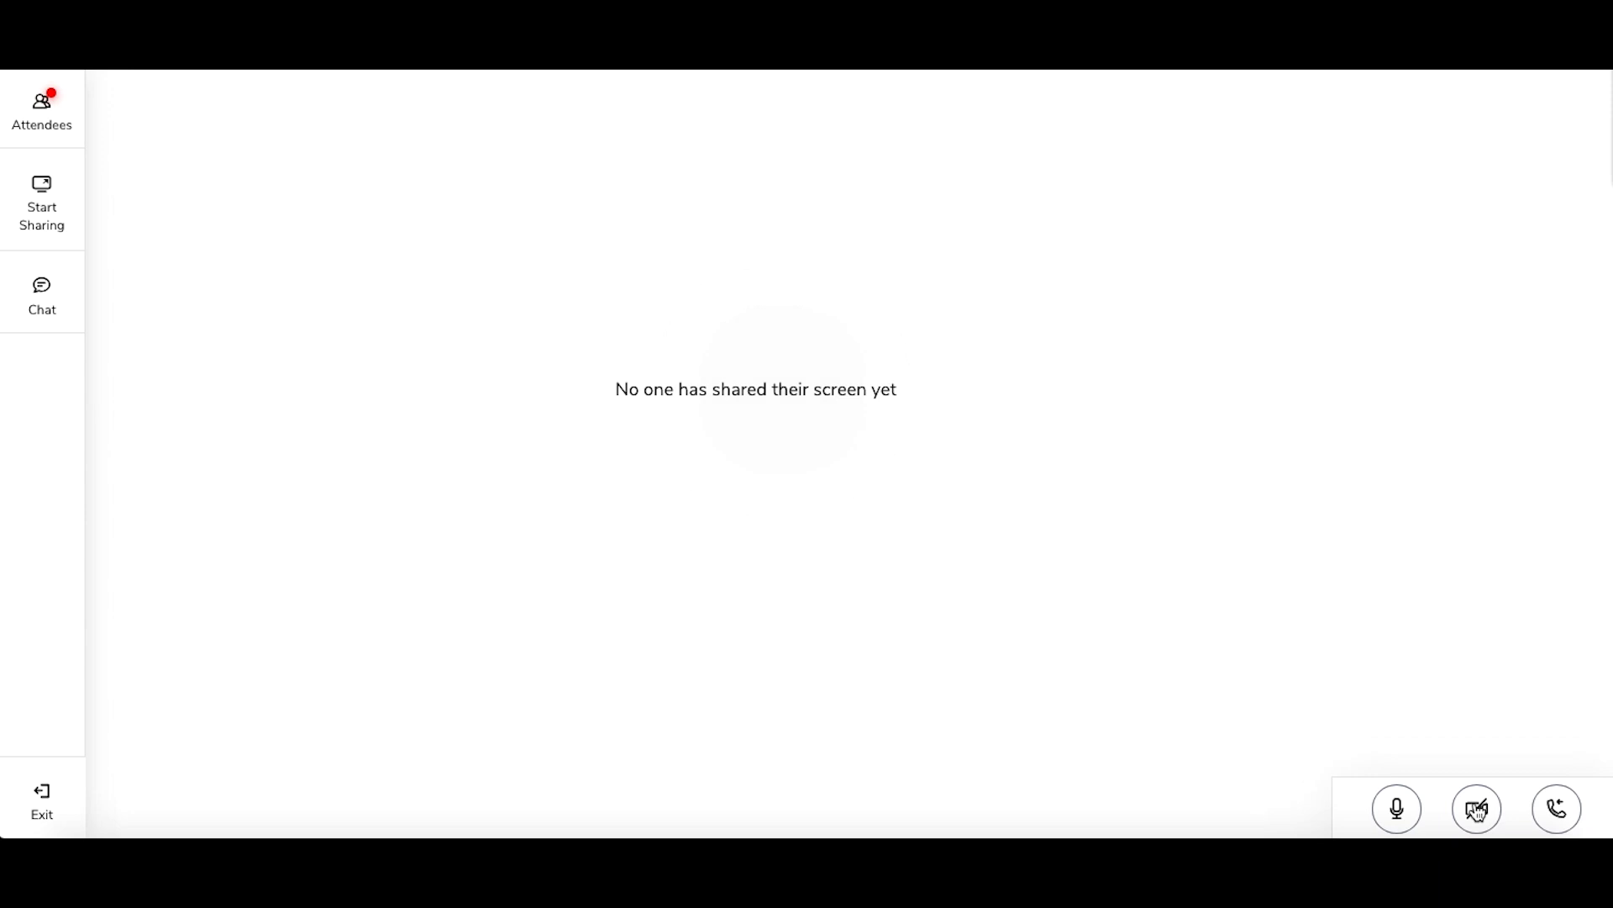
pyautogui.click(65, 124)
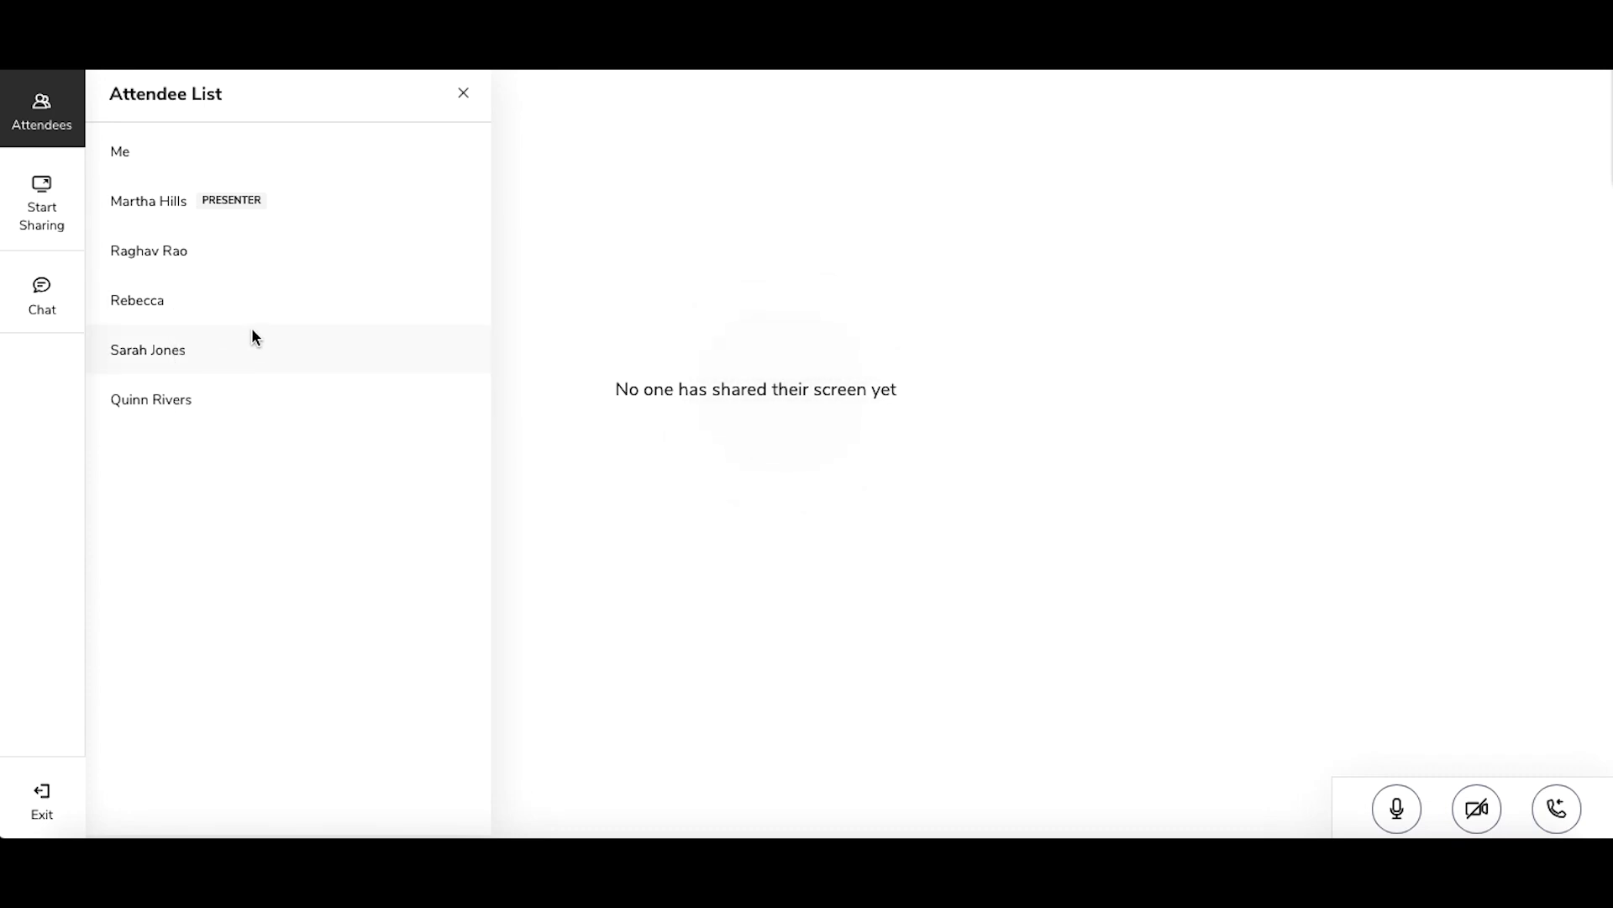
pyautogui.click(463, 93)
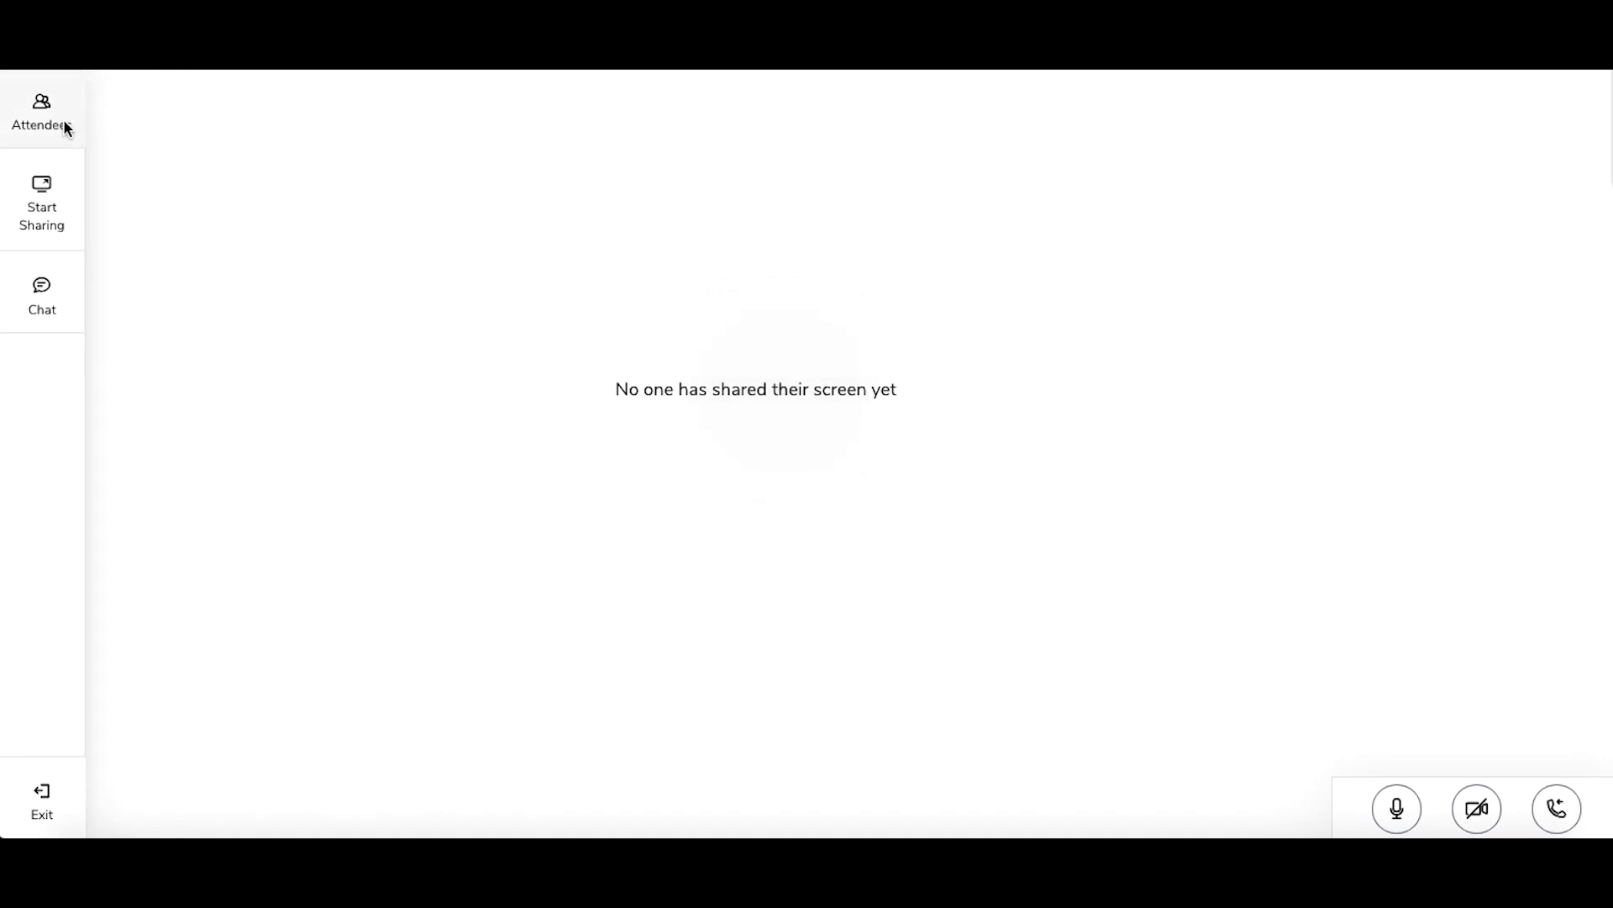
pyautogui.click(68, 212)
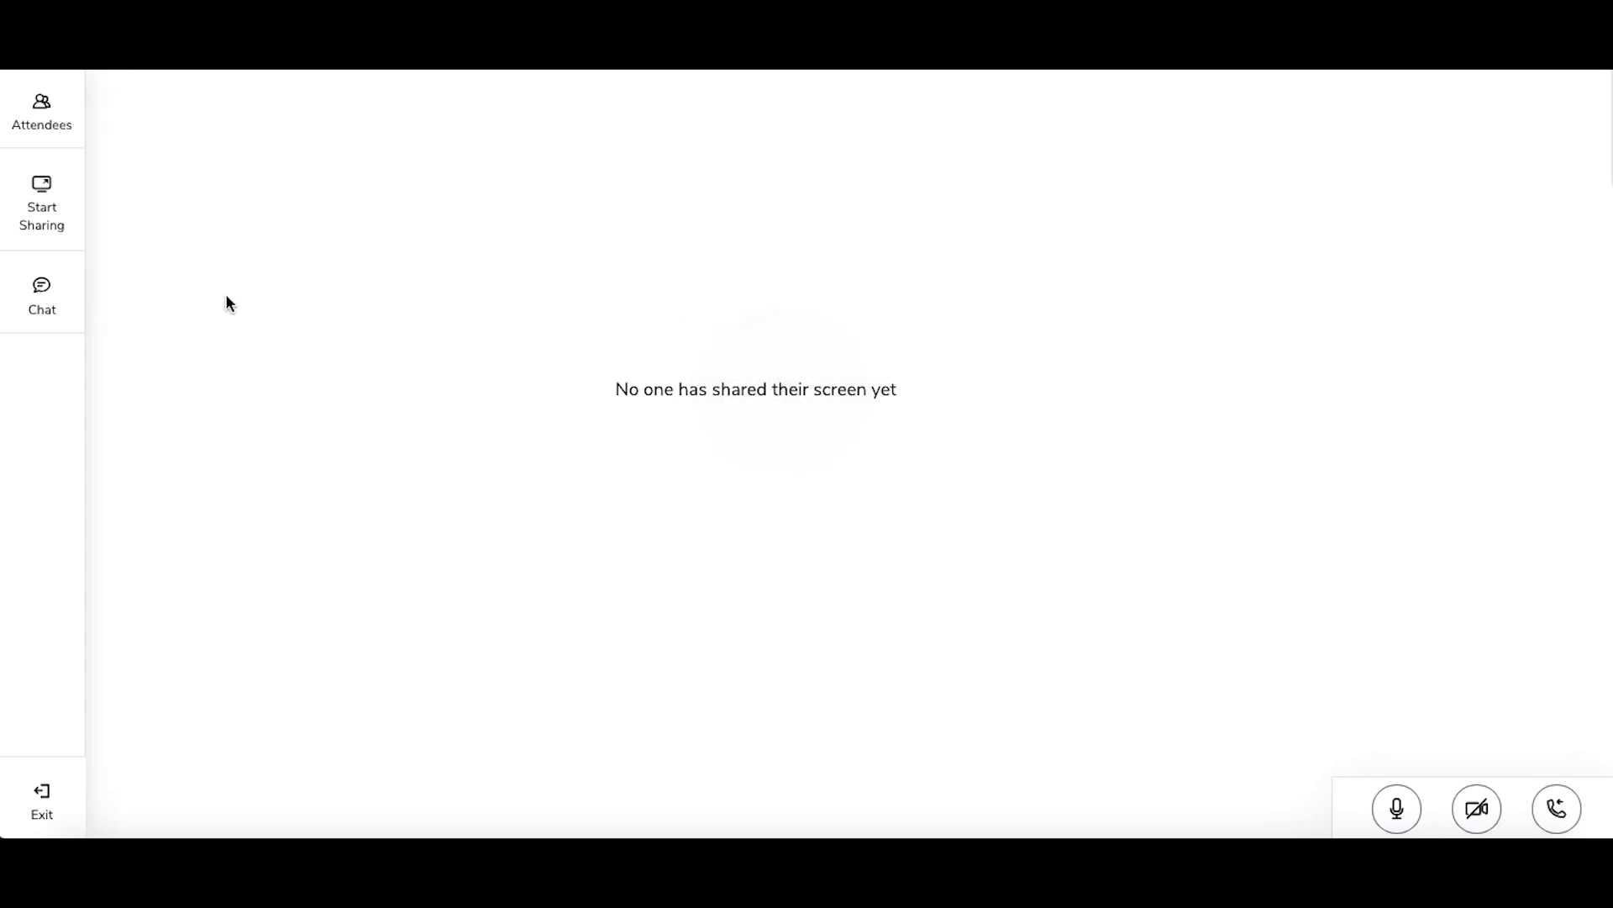
# Send "Shall we invite the press?" in the meeting chat and close the chat panel
pyautogui.click(69, 303)
pyautogui.write('Shall we invite the press?')
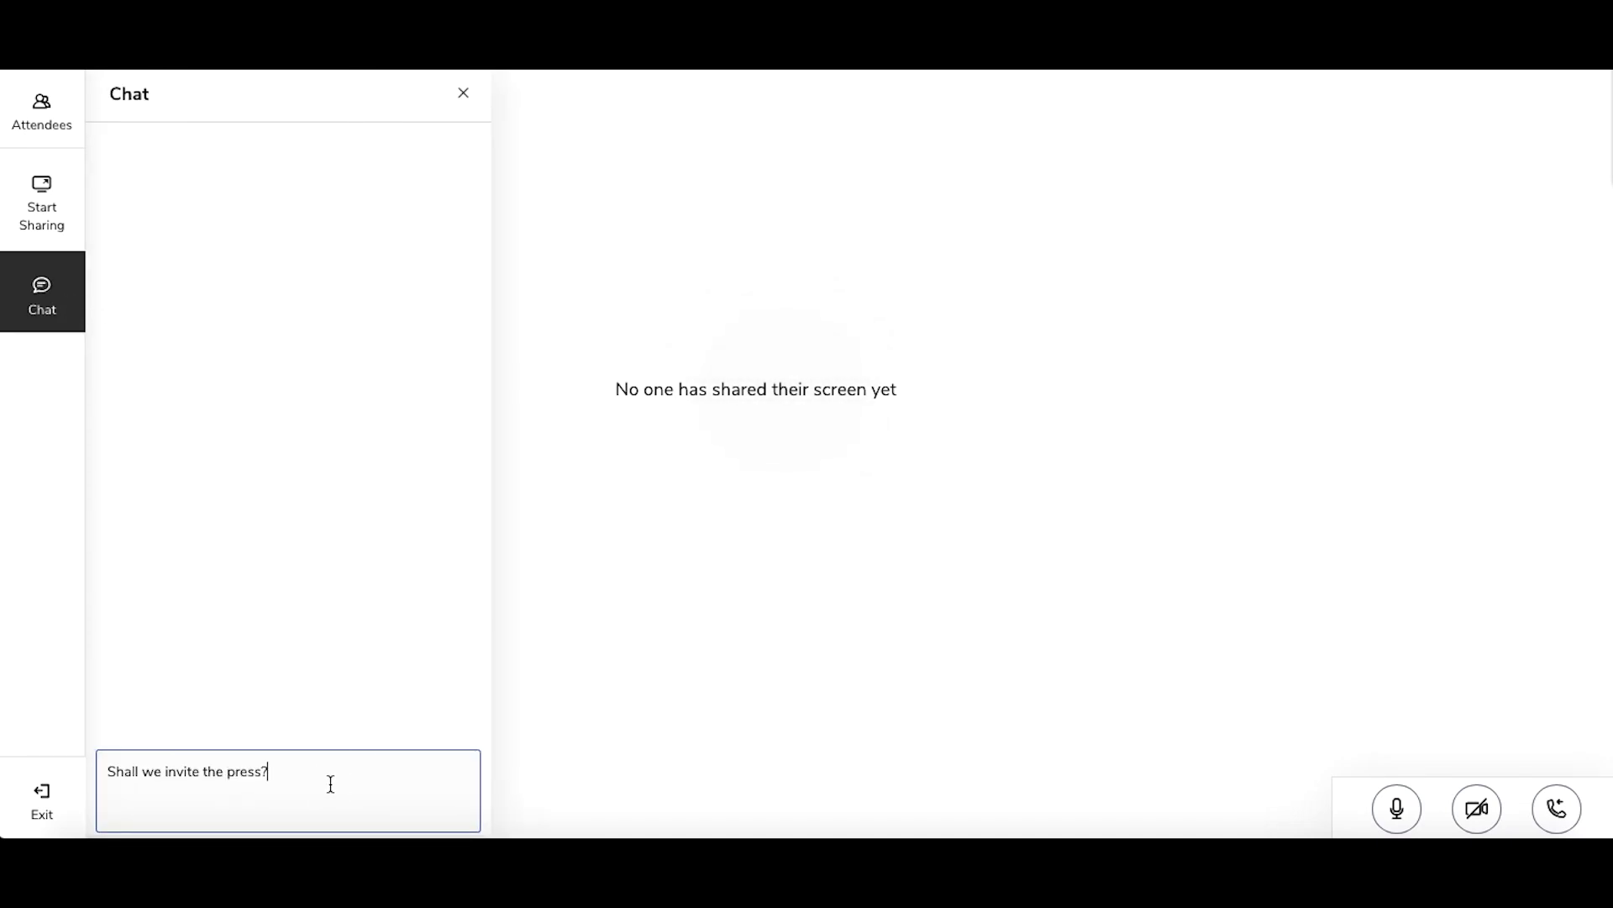
pyautogui.press('Return')
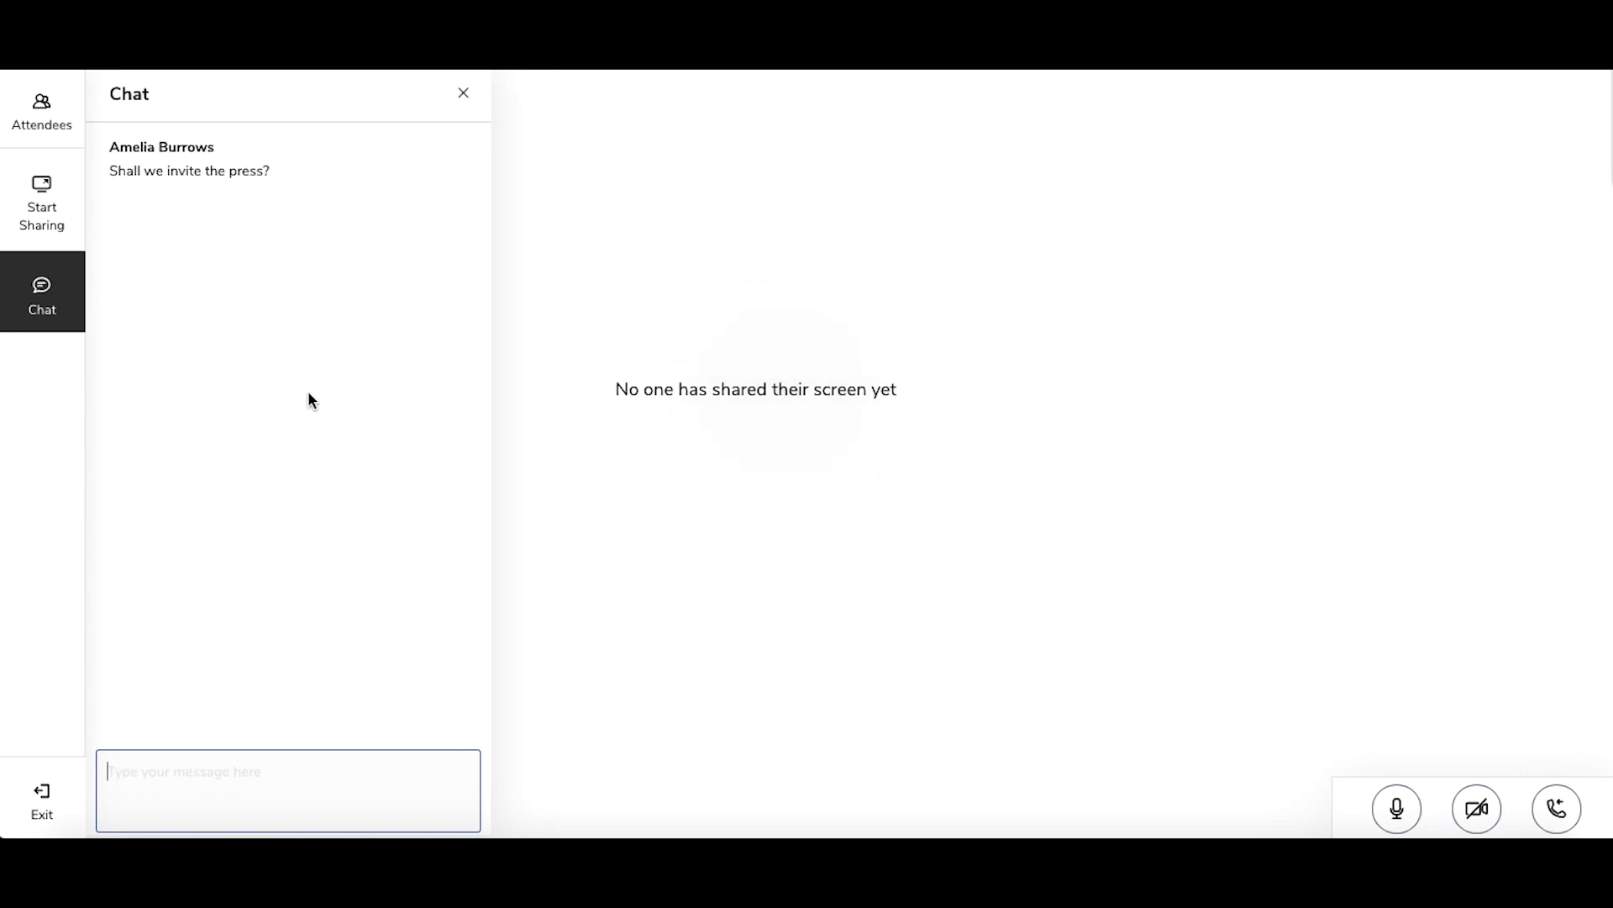
pyautogui.click(463, 94)
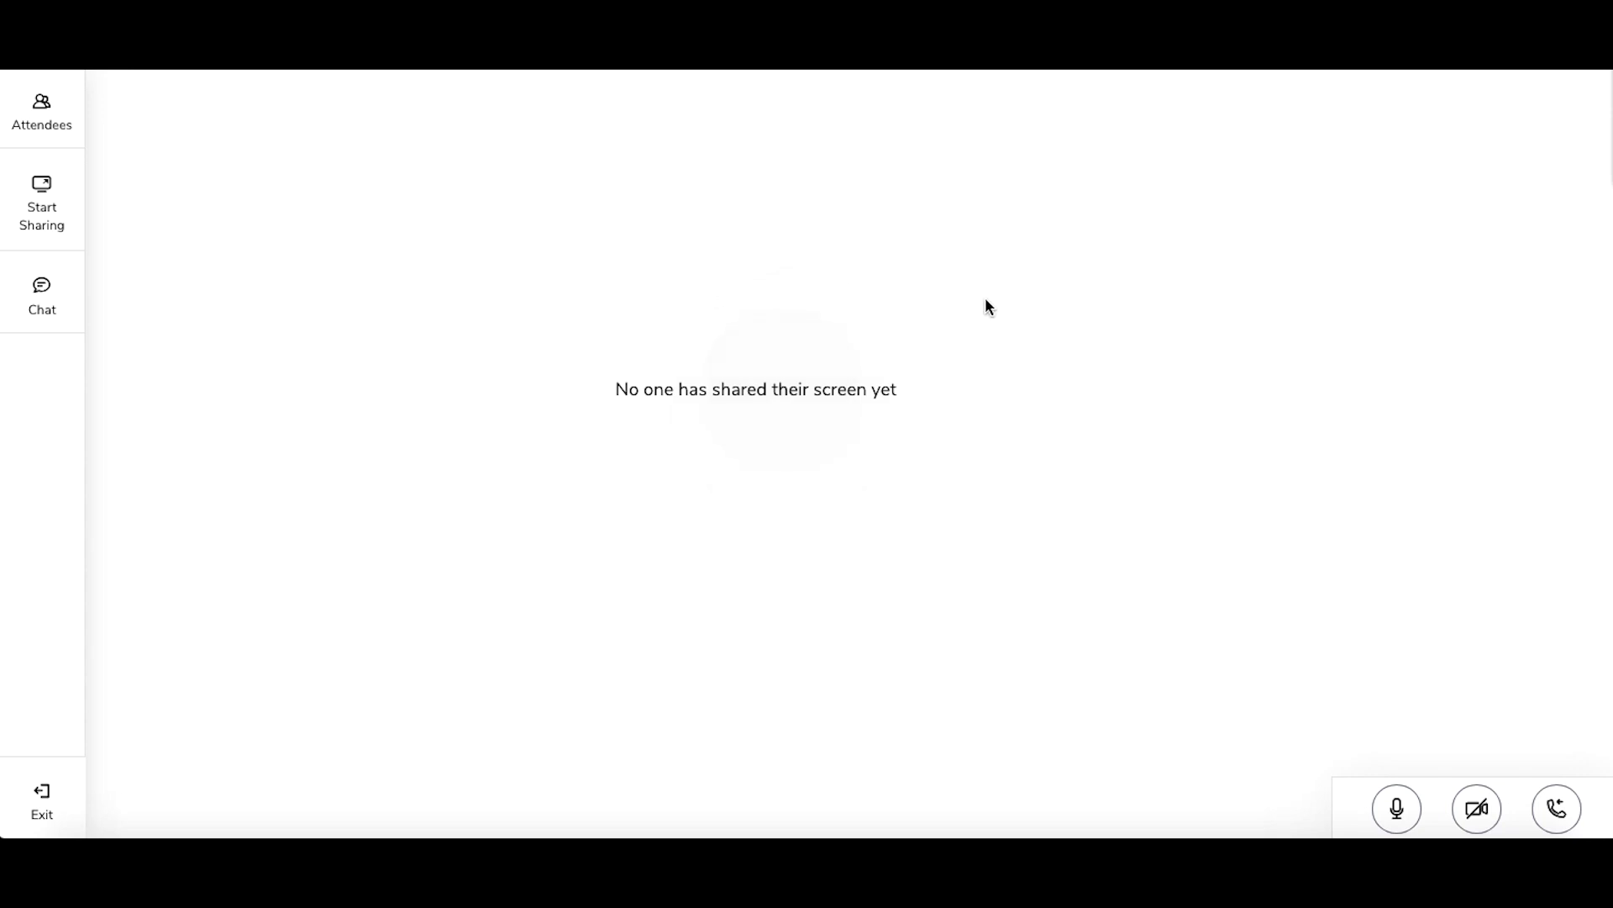
# Mute and unmute the microphone, then toggle the camera on, off, and back on
pyautogui.click(1412, 817)
pyautogui.click(1414, 819)
pyautogui.click(1486, 814)
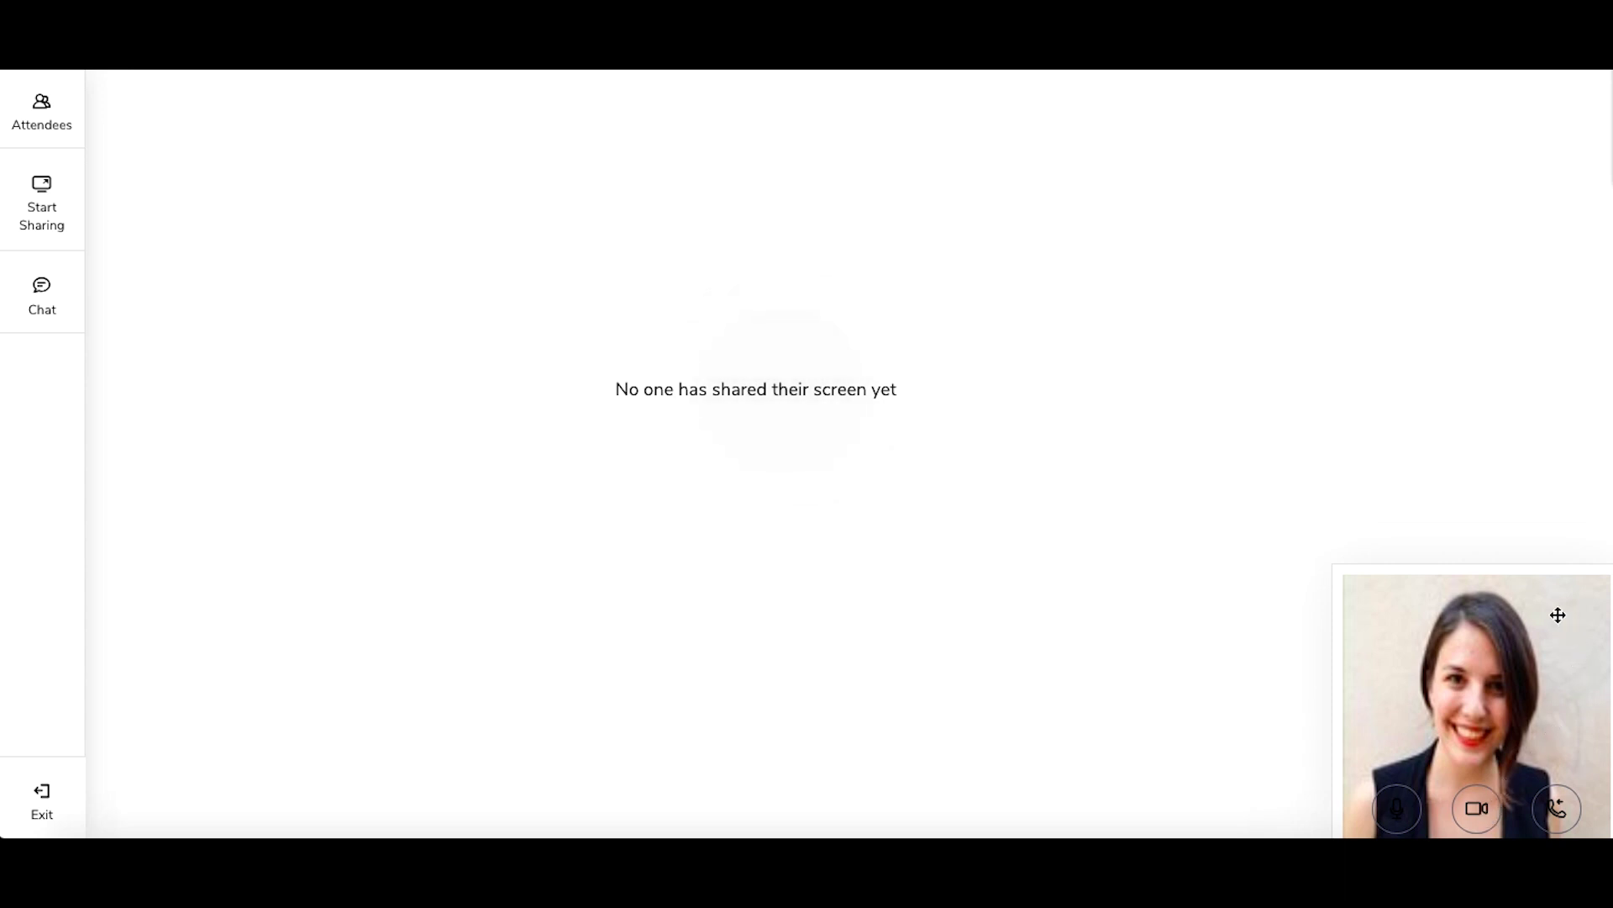
pyautogui.click(1482, 822)
pyautogui.click(1483, 823)
# Choose Exit in the left sidebar to bring up the Leave meeting confirmation
pyautogui.click(46, 802)
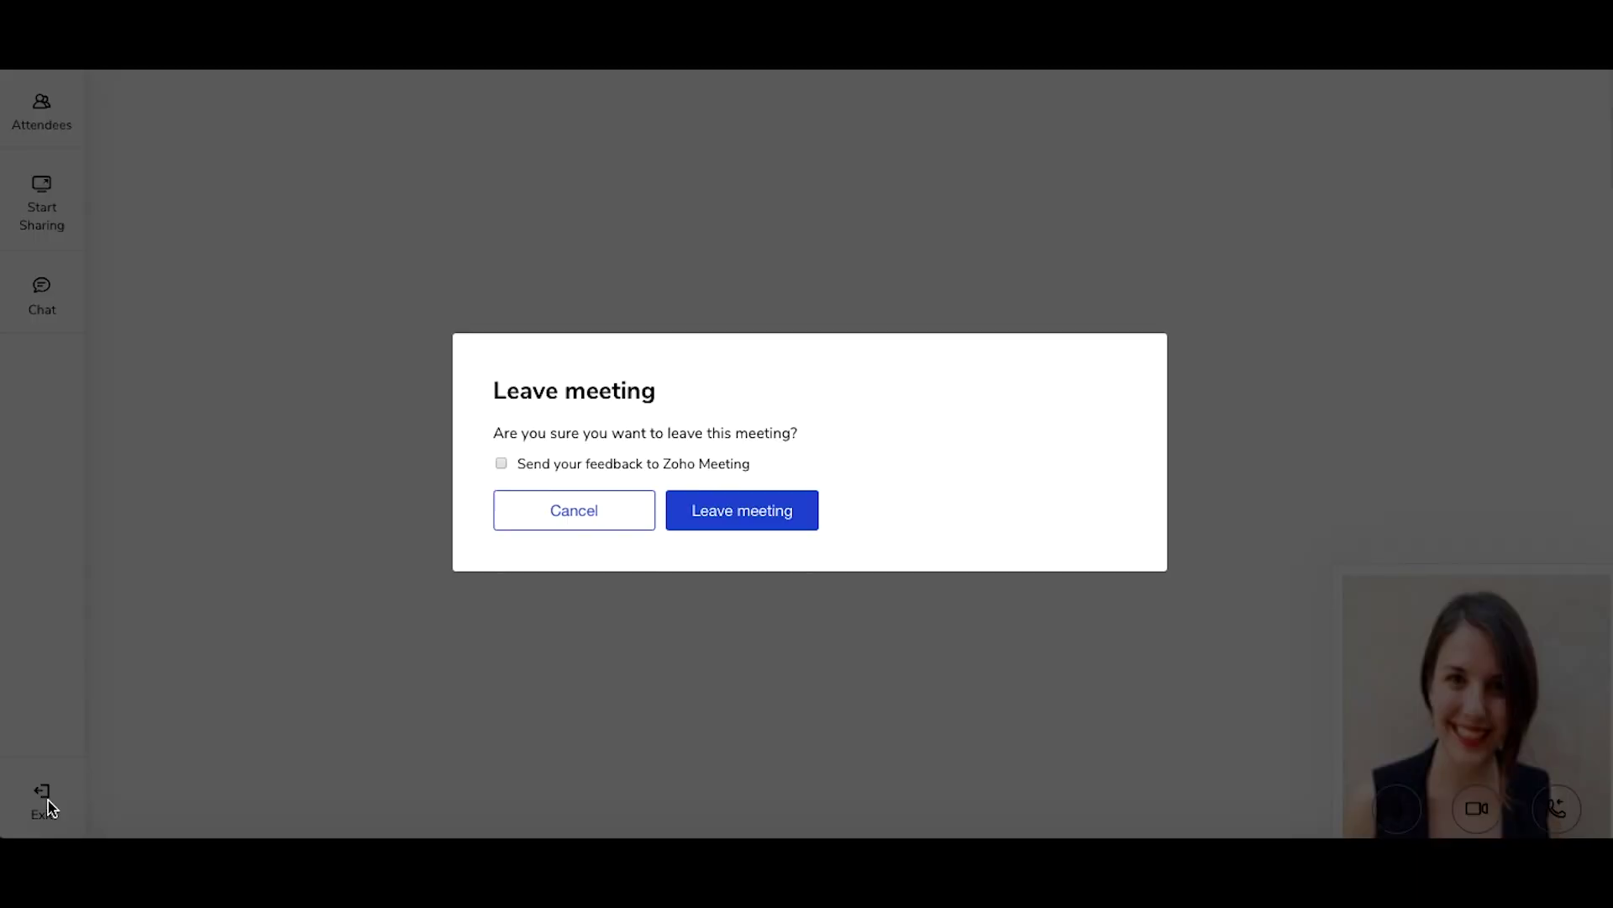